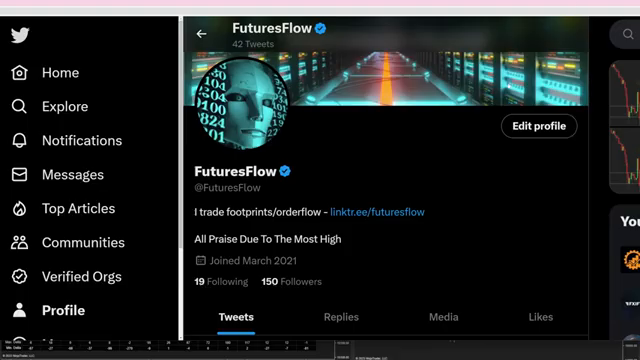
{"action": "scroll", "coordinate": [496, 112], "scroll_direction": "down", "scroll_amount": 3}
{"action": "scroll", "coordinate": [496, 112], "scroll_direction": "down", "scroll_amount": 1}
{"action": "scroll", "coordinate": [496, 112], "scroll_direction": "down", "scroll_amount": 2}
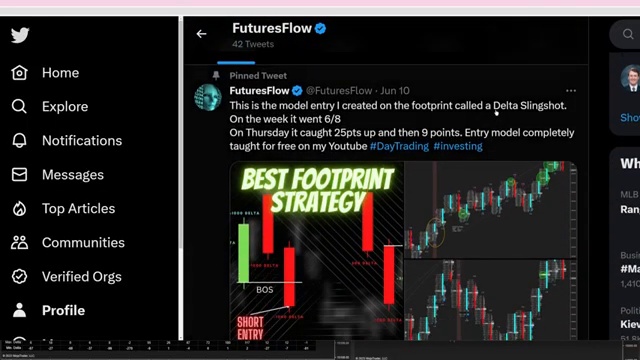
{"action": "scroll", "coordinate": [496, 112], "scroll_direction": "down", "scroll_amount": 3}
{"action": "scroll", "coordinate": [496, 112], "scroll_direction": "down", "scroll_amount": 2}
{"action": "scroll", "coordinate": [496, 112], "scroll_direction": "down", "scroll_amount": 2}
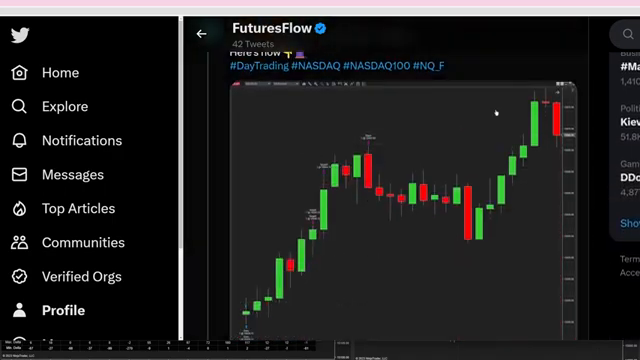
{"action": "scroll", "coordinate": [496, 112], "scroll_direction": "down", "scroll_amount": 3}
{"action": "scroll", "coordinate": [496, 112], "scroll_direction": "down", "scroll_amount": 2}
{"action": "scroll", "coordinate": [496, 112], "scroll_direction": "down", "scroll_amount": 2}
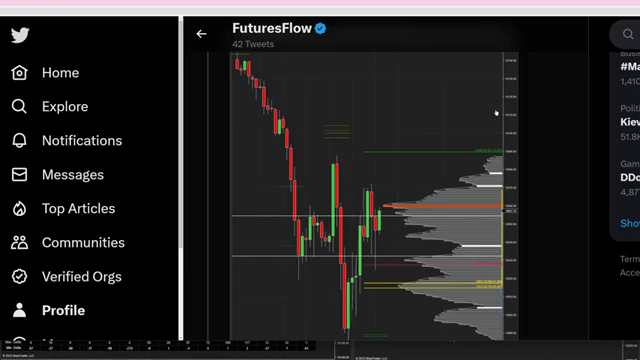
{"action": "scroll", "coordinate": [496, 112], "scroll_direction": "down", "scroll_amount": 3}
{"action": "scroll", "coordinate": [496, 116], "scroll_direction": "down", "scroll_amount": 3}
{"action": "scroll", "coordinate": [496, 116], "scroll_direction": "down", "scroll_amount": 3}
{"action": "scroll", "coordinate": [496, 116], "scroll_direction": "down", "scroll_amount": 1}
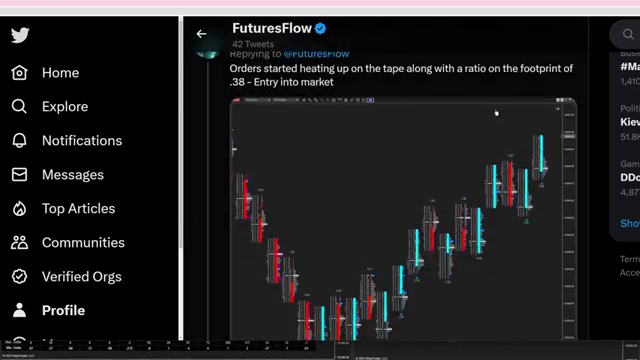
{"action": "scroll", "coordinate": [496, 112], "scroll_direction": "down", "scroll_amount": 1}
{"action": "scroll", "coordinate": [496, 112], "scroll_direction": "down", "scroll_amount": 2}
{"action": "scroll", "coordinate": [496, 112], "scroll_direction": "down", "scroll_amount": 1}
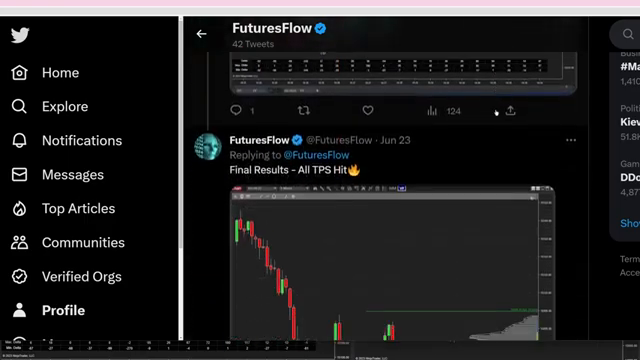
{"action": "scroll", "coordinate": [496, 112], "scroll_direction": "down", "scroll_amount": 3}
{"action": "scroll", "coordinate": [496, 113], "scroll_direction": "down", "scroll_amount": 3}
{"action": "scroll", "coordinate": [496, 113], "scroll_direction": "down", "scroll_amount": 2}
{"action": "scroll", "coordinate": [496, 113], "scroll_direction": "down", "scroll_amount": 2}
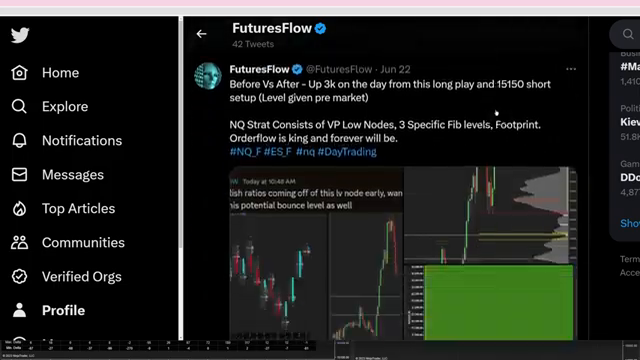
{"action": "scroll", "coordinate": [496, 113], "scroll_direction": "down", "scroll_amount": 2}
{"action": "scroll", "coordinate": [496, 113], "scroll_direction": "down", "scroll_amount": 2}
{"action": "scroll", "coordinate": [496, 113], "scroll_direction": "down", "scroll_amount": 2}
{"action": "scroll", "coordinate": [496, 113], "scroll_direction": "up", "scroll_amount": 2}
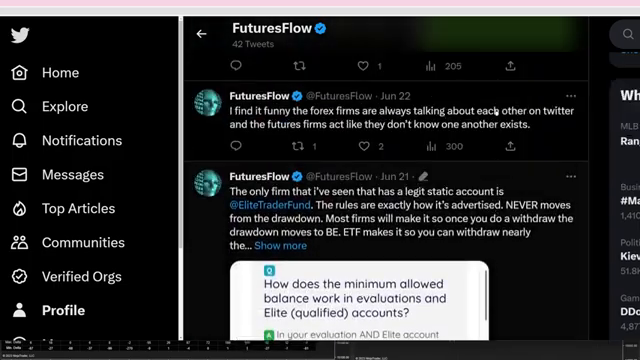
{"action": "scroll", "coordinate": [496, 113], "scroll_direction": "up", "scroll_amount": 1}
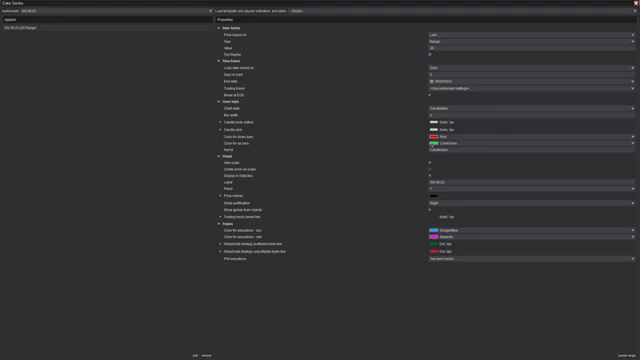
Choose a different Plot executions display option in the Data Series settings
{"action": "left_click", "coordinate": [465, 259]}
{"action": "left_click", "coordinate": [443, 265]}
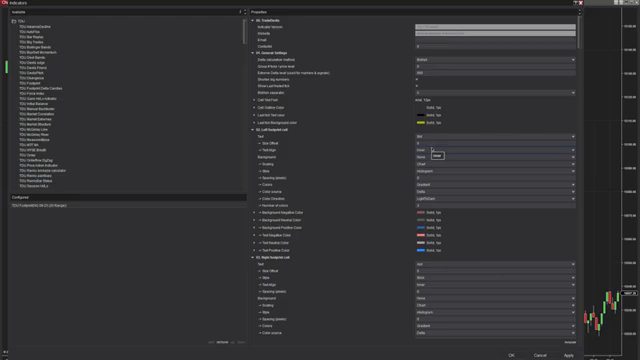
Place the left footprint cell text at the Bottom
{"action": "left_click", "coordinate": [445, 138]}
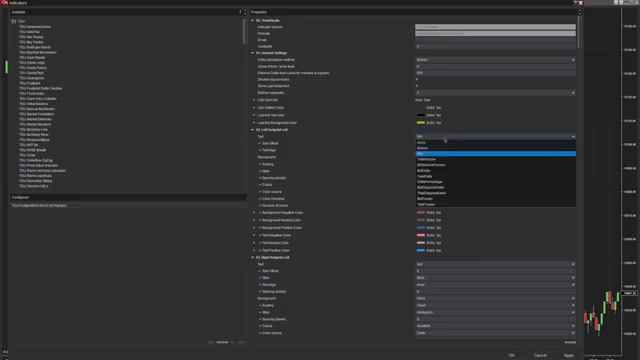
{"action": "left_click", "coordinate": [447, 148]}
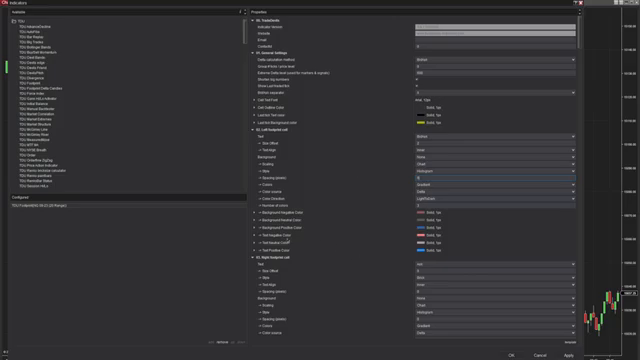
Recolour the left cell's negative and positive text and set the cell font to Arial
{"action": "left_click", "coordinate": [290, 236]}
{"action": "left_click", "coordinate": [450, 242]}
{"action": "left_click", "coordinate": [446, 4]}
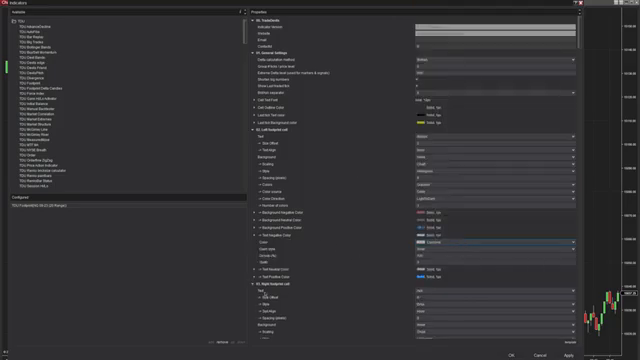
{"action": "left_click", "coordinate": [280, 277]}
{"action": "left_click", "coordinate": [480, 284]}
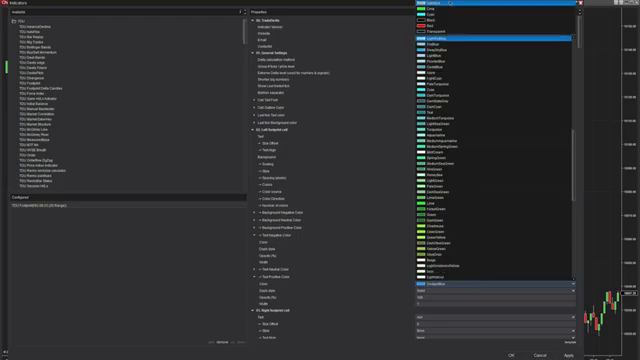
{"action": "left_click", "coordinate": [480, 36]}
{"action": "scroll", "coordinate": [374, 121], "scroll_direction": "down", "scroll_amount": 3}
{"action": "scroll", "coordinate": [374, 121], "scroll_direction": "down", "scroll_amount": 3}
{"action": "scroll", "coordinate": [374, 121], "scroll_direction": "down", "scroll_amount": 3}
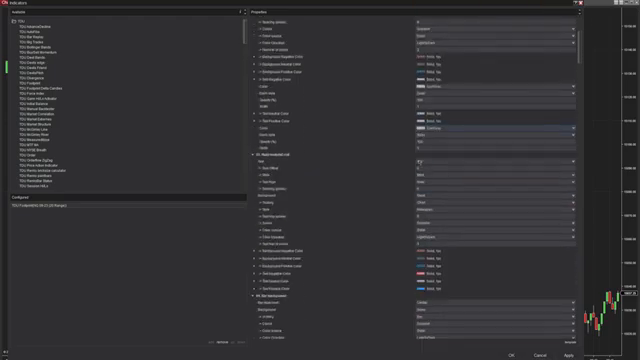
{"action": "left_click", "coordinate": [419, 161]}
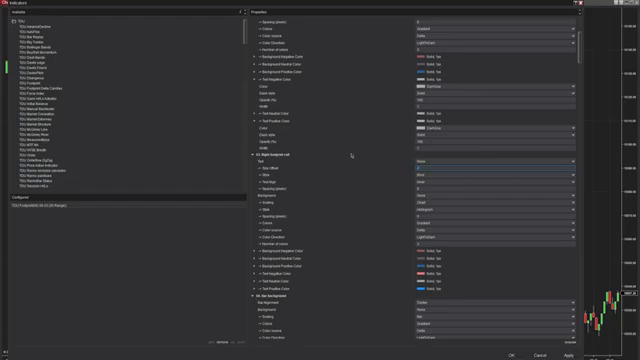
Make the cell text BoldItalic and scale the right cell background per bar
{"action": "left_click", "coordinate": [420, 175]}
{"action": "left_click", "coordinate": [420, 180]}
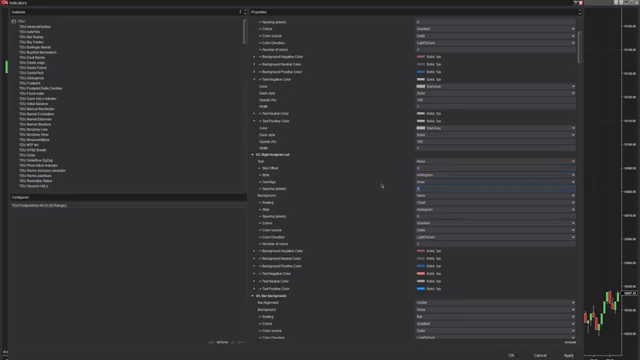
{"action": "scroll", "coordinate": [381, 185], "scroll_direction": "down", "scroll_amount": 2}
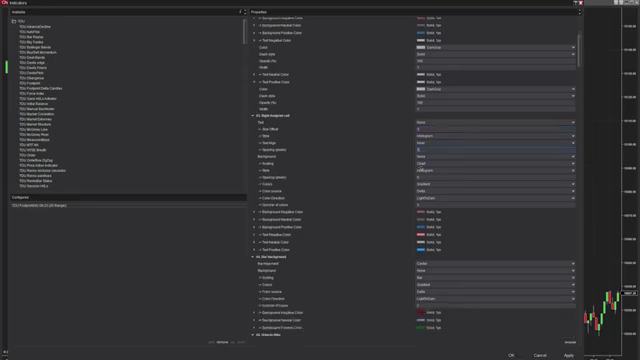
{"action": "left_click", "coordinate": [426, 158]}
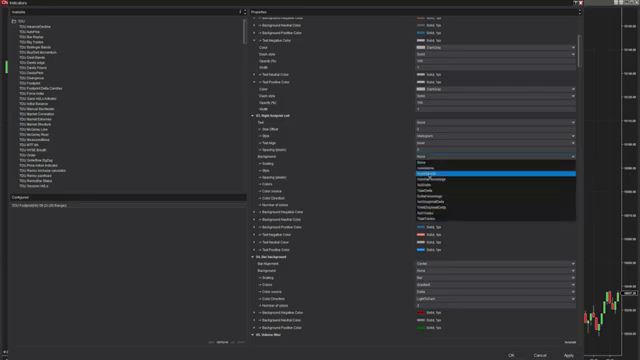
{"action": "left_click", "coordinate": [435, 167]}
{"action": "left_click", "coordinate": [435, 165]}
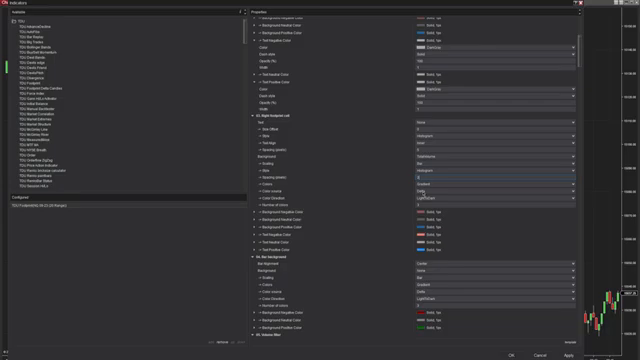
Try the Predefined colour source for the right cell, then return it to Solid
{"action": "left_click", "coordinate": [421, 191]}
{"action": "left_click", "coordinate": [421, 224]}
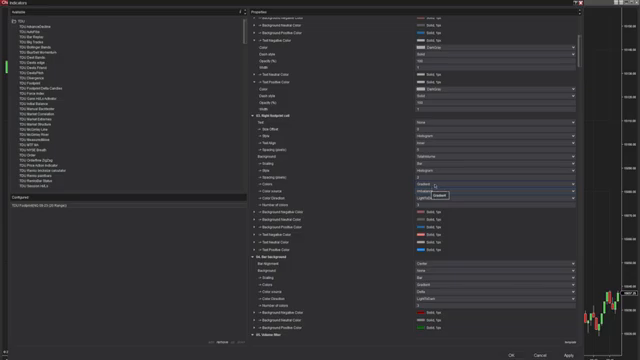
{"action": "left_click", "coordinate": [431, 190]}
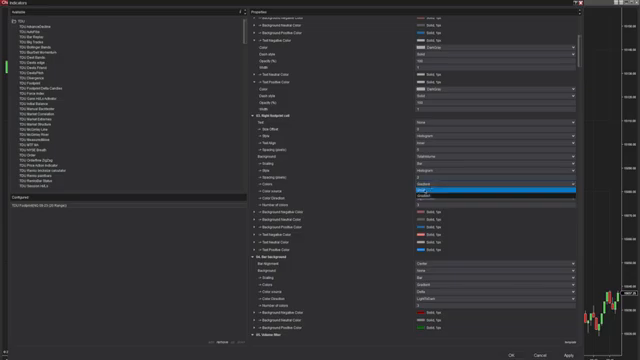
{"action": "left_click", "coordinate": [421, 190]}
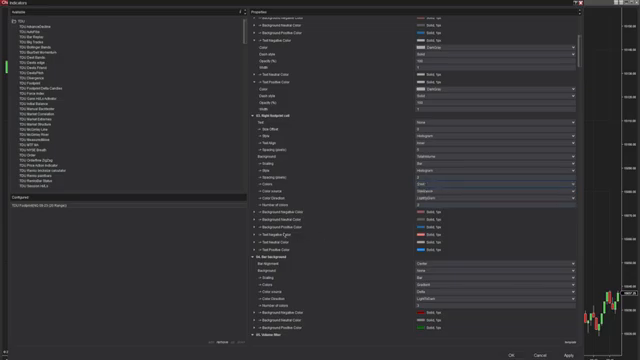
Change the right cell's negative and positive text colours to gray
{"action": "left_click", "coordinate": [451, 243]}
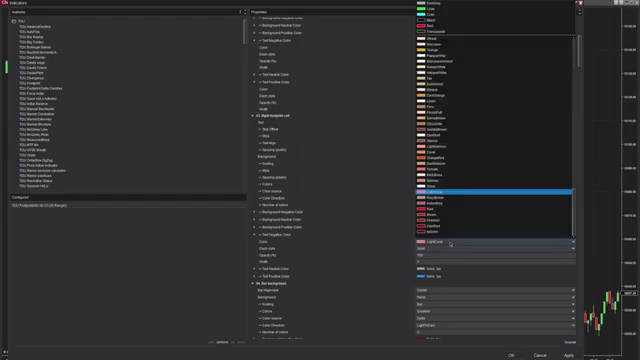
{"action": "left_click", "coordinate": [453, 7]}
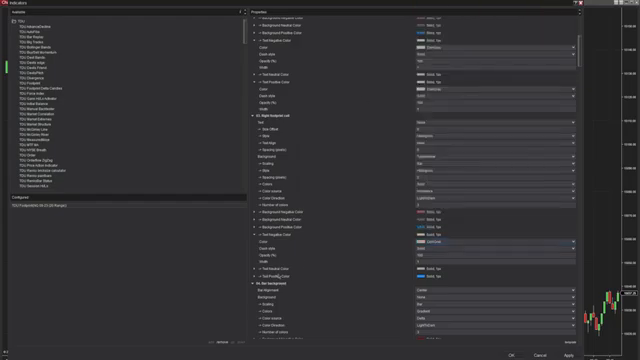
{"action": "left_click", "coordinate": [374, 278]}
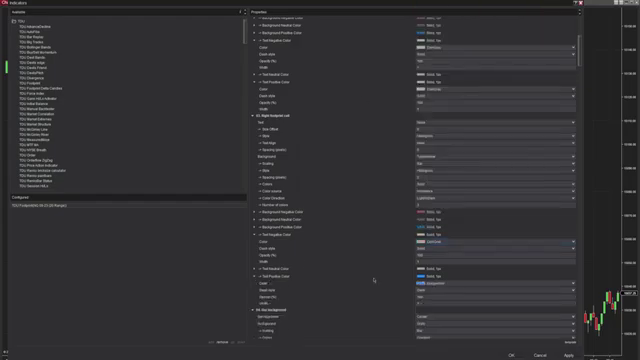
{"action": "left_click", "coordinate": [450, 284]}
{"action": "left_click", "coordinate": [453, 4]}
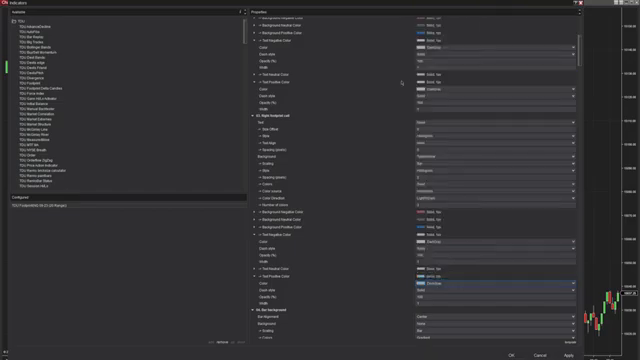
{"action": "scroll", "coordinate": [403, 83], "scroll_direction": "down", "scroll_amount": 2}
{"action": "scroll", "coordinate": [403, 83], "scroll_direction": "down", "scroll_amount": 2}
Align the bar background Left and change its Colors scheme and Color source
{"action": "left_click", "coordinate": [420, 200]}
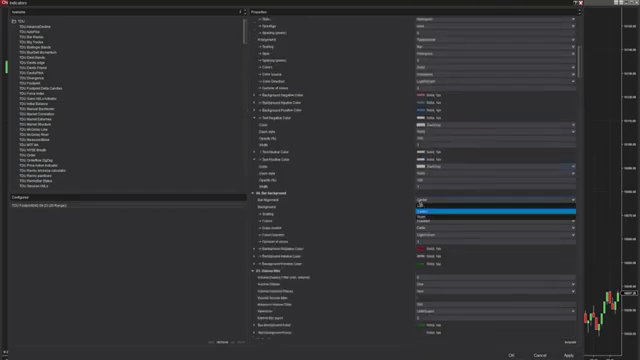
{"action": "left_click", "coordinate": [424, 207]}
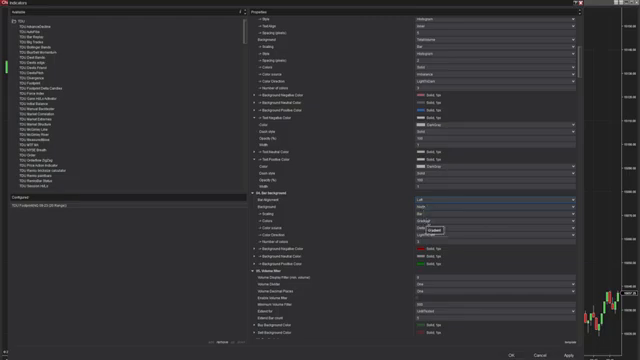
{"action": "left_click", "coordinate": [428, 222]}
{"action": "left_click", "coordinate": [425, 229]}
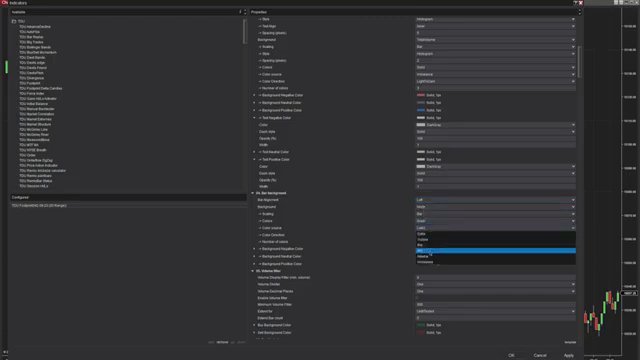
{"action": "left_click", "coordinate": [430, 256]}
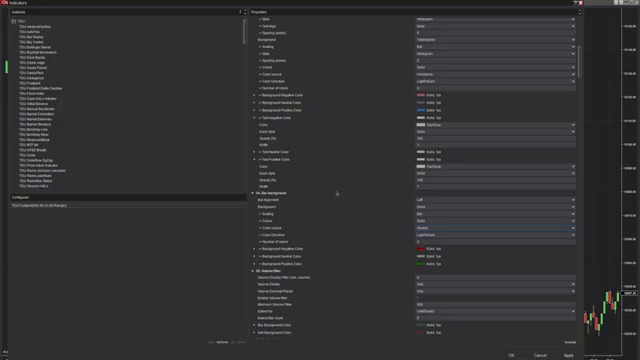
{"action": "scroll", "coordinate": [336, 193], "scroll_direction": "down", "scroll_amount": 1}
{"action": "scroll", "coordinate": [336, 193], "scroll_direction": "down", "scroll_amount": 4}
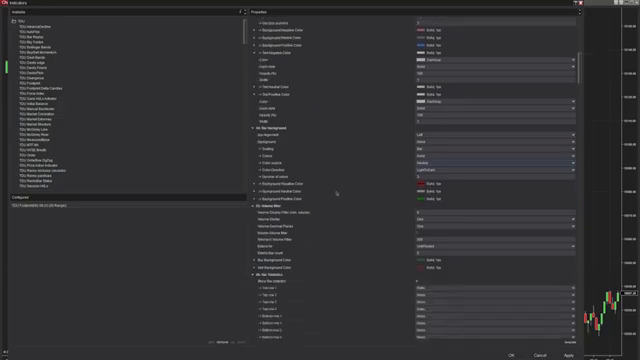
{"action": "scroll", "coordinate": [336, 193], "scroll_direction": "down", "scroll_amount": 3}
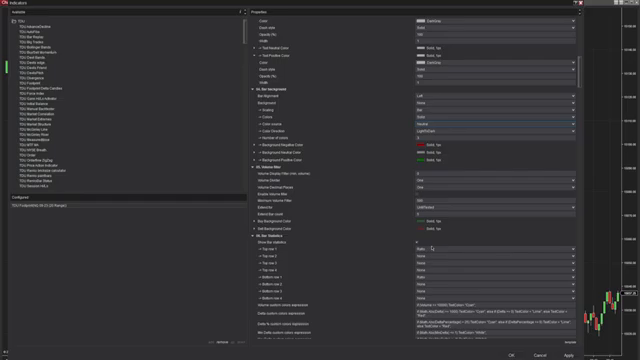
{"action": "scroll", "coordinate": [333, 218], "scroll_direction": "down", "scroll_amount": 5}
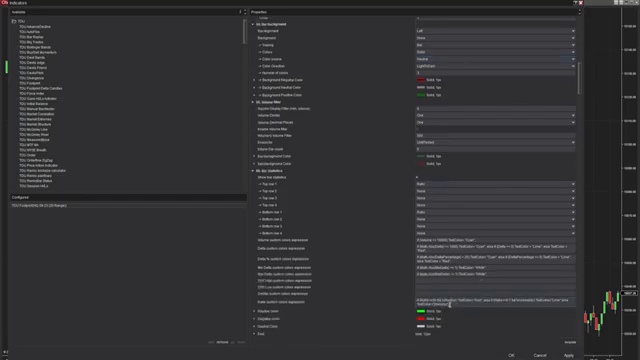
Select the final part of the Ratio custom colors expression for editing
{"action": "triple_click", "coordinate": [434, 302]}
{"action": "left_click", "coordinate": [474, 304]}
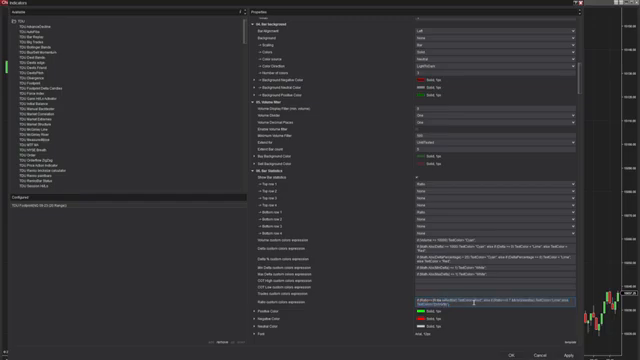
{"action": "left_click_drag", "start_coordinate": [497, 301], "coordinate": [528, 304]}
{"action": "scroll", "coordinate": [343, 230], "scroll_direction": "down", "scroll_amount": 1}
{"action": "scroll", "coordinate": [361, 214], "scroll_direction": "down", "scroll_amount": 3}
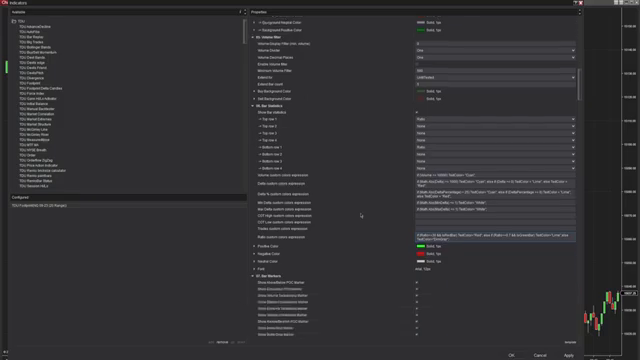
{"action": "scroll", "coordinate": [361, 214], "scroll_direction": "down", "scroll_amount": 2}
{"action": "scroll", "coordinate": [361, 216], "scroll_direction": "down", "scroll_amount": 1}
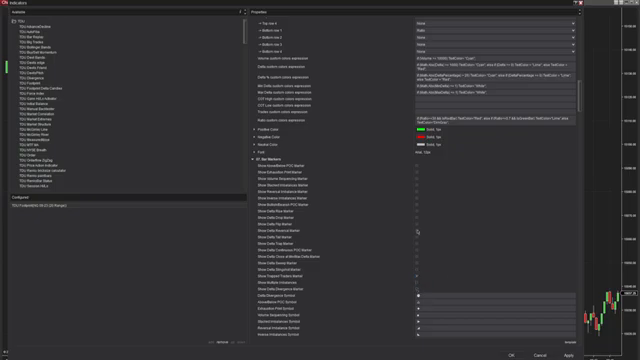
{"action": "scroll", "coordinate": [380, 220], "scroll_direction": "down", "scroll_amount": 3}
{"action": "scroll", "coordinate": [380, 220], "scroll_direction": "down", "scroll_amount": 2}
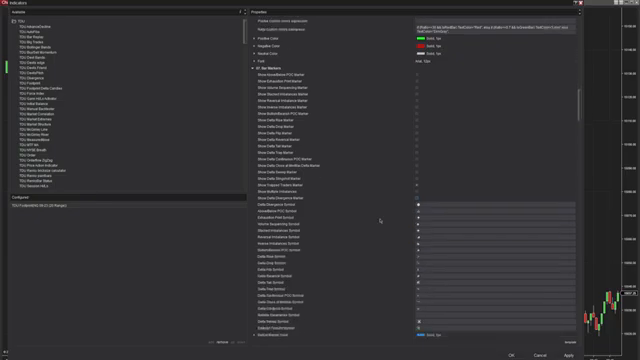
{"action": "scroll", "coordinate": [380, 220], "scroll_direction": "down", "scroll_amount": 4}
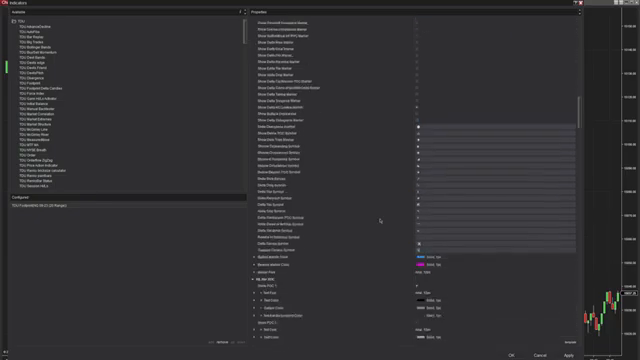
{"action": "scroll", "coordinate": [380, 220], "scroll_direction": "down", "scroll_amount": 3}
{"action": "scroll", "coordinate": [380, 220], "scroll_direction": "down", "scroll_amount": 2}
{"action": "scroll", "coordinate": [380, 220], "scroll_direction": "down", "scroll_amount": 1}
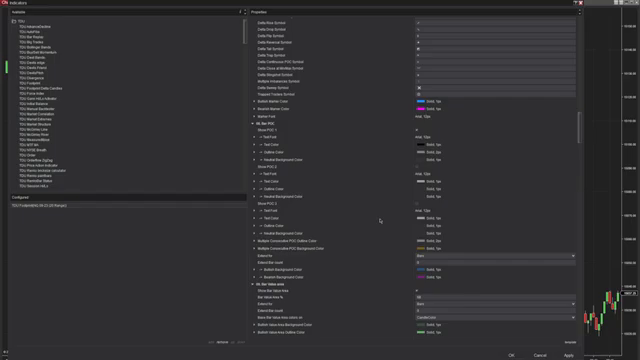
{"action": "scroll", "coordinate": [380, 220], "scroll_direction": "down", "scroll_amount": 2}
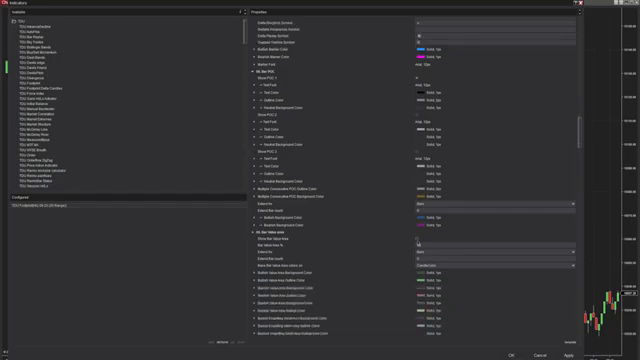
{"action": "scroll", "coordinate": [418, 243], "scroll_direction": "down", "scroll_amount": 2}
{"action": "scroll", "coordinate": [418, 243], "scroll_direction": "down", "scroll_amount": 3}
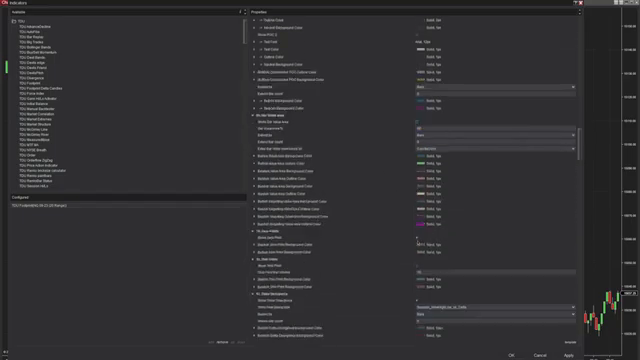
{"action": "scroll", "coordinate": [418, 243], "scroll_direction": "down", "scroll_amount": 1}
{"action": "scroll", "coordinate": [418, 243], "scroll_direction": "down", "scroll_amount": 2}
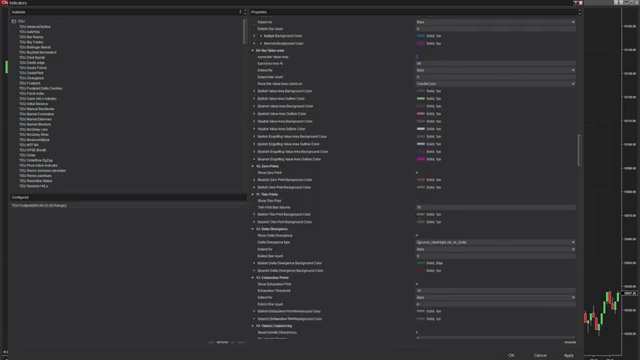
{"action": "scroll", "coordinate": [418, 237], "scroll_direction": "down", "scroll_amount": 2}
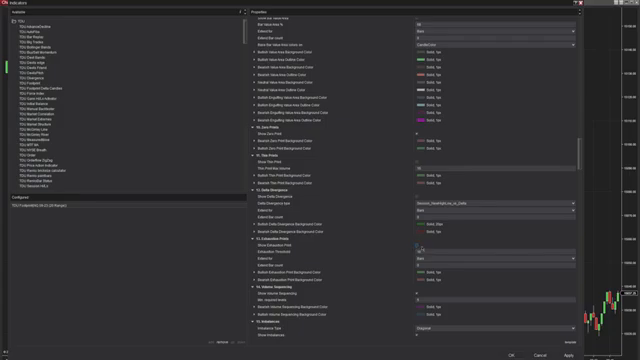
{"action": "scroll", "coordinate": [418, 247], "scroll_direction": "down", "scroll_amount": 3}
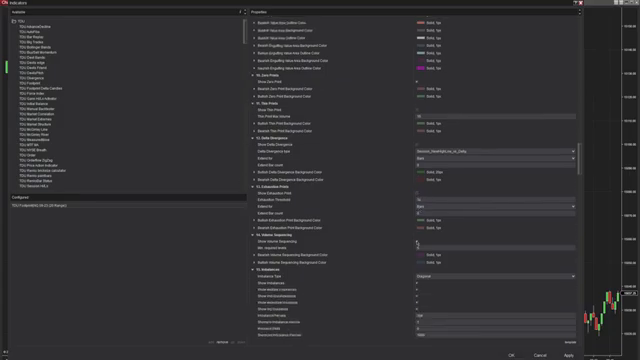
{"action": "scroll", "coordinate": [418, 242], "scroll_direction": "down", "scroll_amount": 2}
{"action": "scroll", "coordinate": [418, 242], "scroll_direction": "down", "scroll_amount": 3}
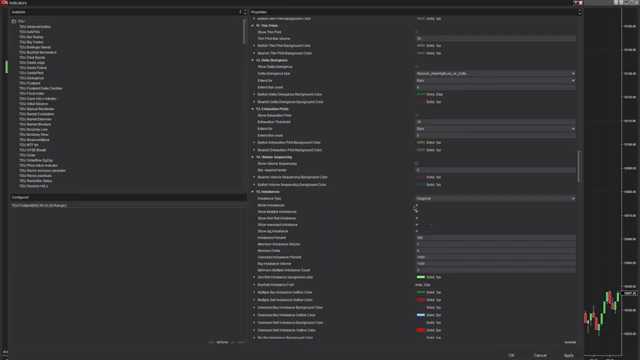
Toggle Show Imbalance and begin editing the Imbalance Percent value
{"action": "left_click", "coordinate": [417, 205]}
{"action": "left_click", "coordinate": [421, 236]}
{"action": "scroll", "coordinate": [343, 237], "scroll_direction": "down", "scroll_amount": 2}
{"action": "scroll", "coordinate": [343, 237], "scroll_direction": "down", "scroll_amount": 2}
{"action": "scroll", "coordinate": [343, 237], "scroll_direction": "down", "scroll_amount": 2}
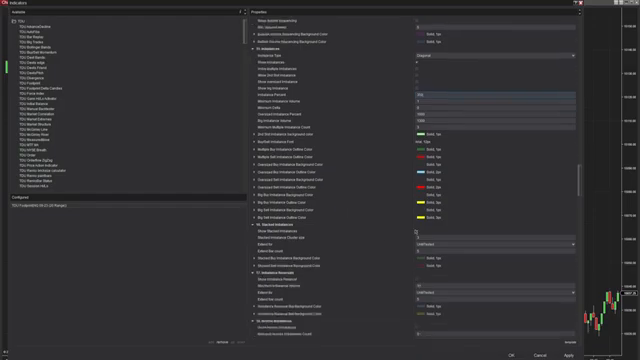
{"action": "scroll", "coordinate": [416, 200], "scroll_direction": "down", "scroll_amount": 2}
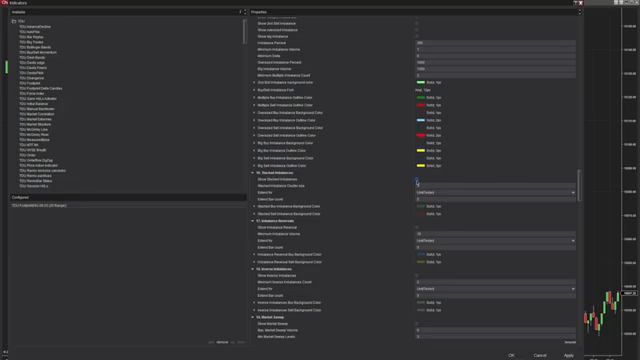
{"action": "scroll", "coordinate": [379, 204], "scroll_direction": "down", "scroll_amount": 2}
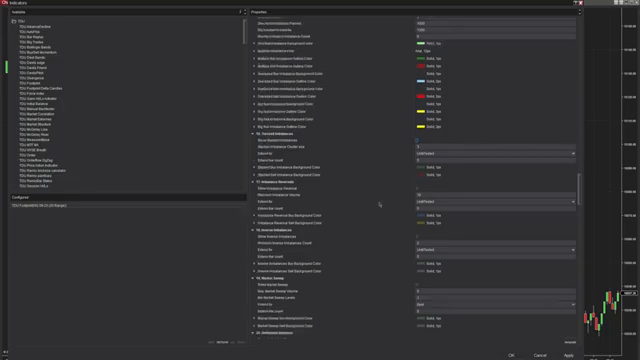
{"action": "scroll", "coordinate": [379, 204], "scroll_direction": "down", "scroll_amount": 3}
{"action": "scroll", "coordinate": [379, 204], "scroll_direction": "down", "scroll_amount": 2}
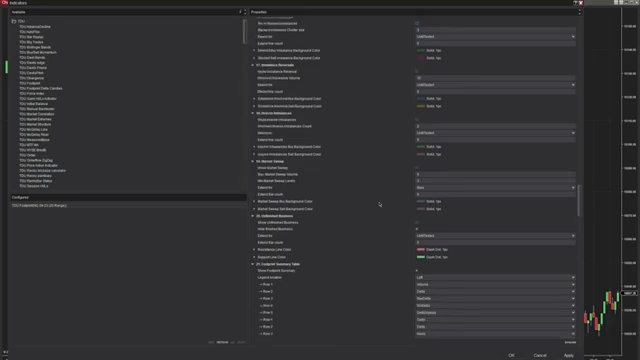
{"action": "scroll", "coordinate": [379, 204], "scroll_direction": "down", "scroll_amount": 2}
{"action": "scroll", "coordinate": [379, 204], "scroll_direction": "down", "scroll_amount": 1}
Choose what two of the Footprint Summary Table rows show
{"action": "left_click", "coordinate": [430, 220]}
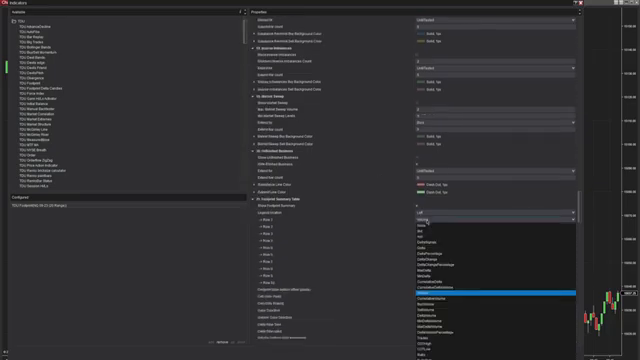
{"action": "left_click", "coordinate": [431, 226]}
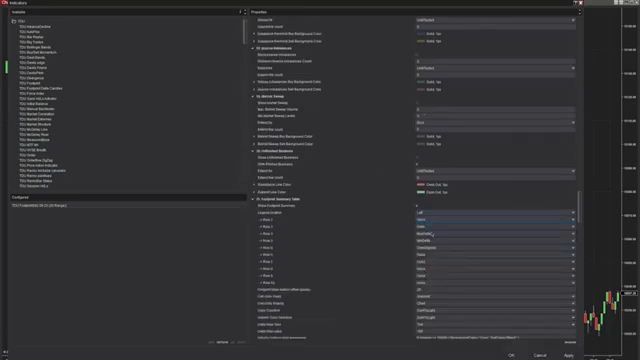
{"action": "left_click", "coordinate": [428, 246]}
{"action": "left_click", "coordinate": [452, 102]}
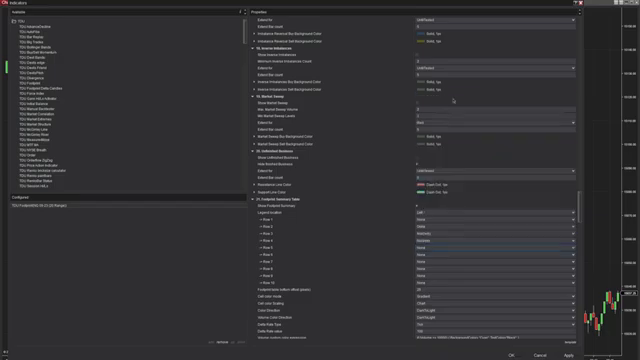
{"action": "scroll", "coordinate": [400, 160], "scroll_direction": "down", "scroll_amount": 1}
{"action": "scroll", "coordinate": [370, 180], "scroll_direction": "down", "scroll_amount": 1}
{"action": "scroll", "coordinate": [350, 195], "scroll_direction": "down", "scroll_amount": 2}
{"action": "scroll", "coordinate": [350, 194], "scroll_direction": "down", "scroll_amount": 2}
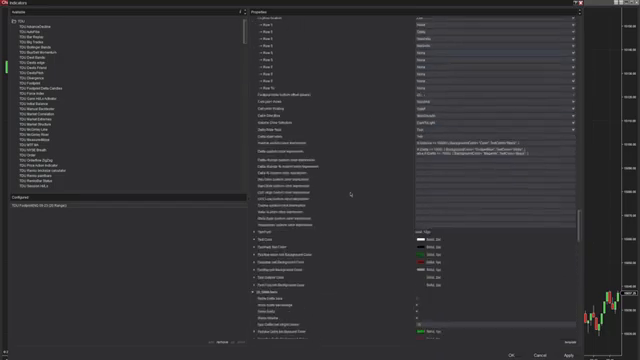
Make the summary table's positive and negative cell backgrounds Black
{"action": "left_click", "coordinate": [254, 255]}
{"action": "left_click", "coordinate": [448, 263]}
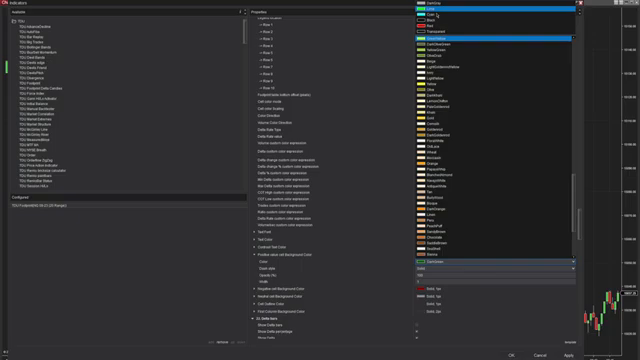
{"action": "left_click", "coordinate": [448, 263]}
{"action": "scroll", "coordinate": [313, 241], "scroll_direction": "down", "scroll_amount": 2}
{"action": "left_click", "coordinate": [254, 236]}
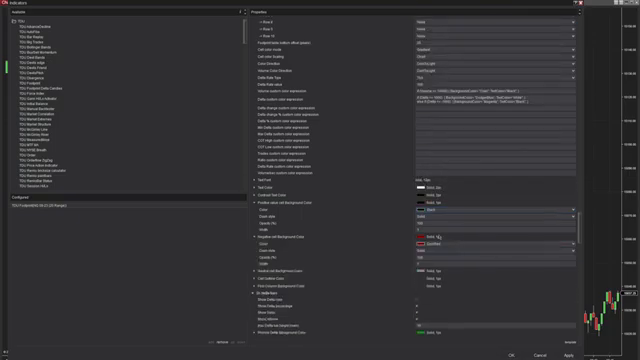
{"action": "left_click", "coordinate": [448, 243]}
{"action": "left_click", "coordinate": [458, 10]}
{"action": "scroll", "coordinate": [366, 79], "scroll_direction": "down", "scroll_amount": 1}
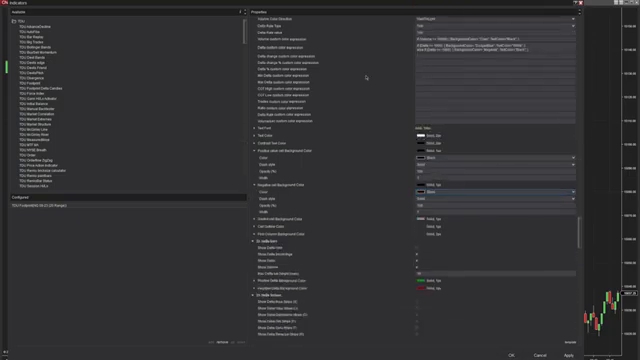
{"action": "scroll", "coordinate": [366, 79], "scroll_direction": "up", "scroll_amount": 2}
{"action": "scroll", "coordinate": [397, 104], "scroll_direction": "down", "scroll_amount": 2}
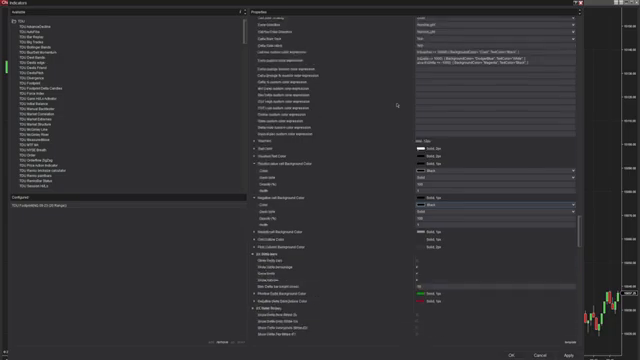
{"action": "scroll", "coordinate": [397, 104], "scroll_direction": "down", "scroll_amount": 2}
{"action": "scroll", "coordinate": [397, 104], "scroll_direction": "down", "scroll_amount": 1}
{"action": "scroll", "coordinate": [397, 104], "scroll_direction": "down", "scroll_amount": 2}
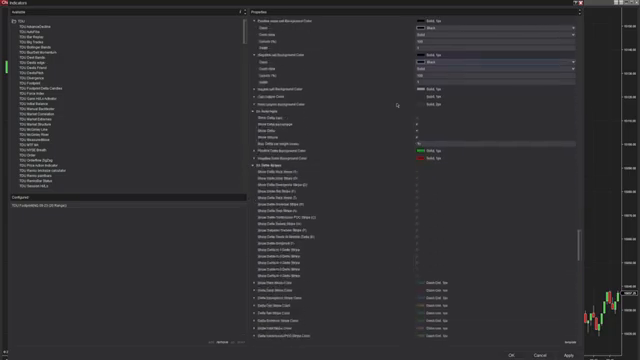
{"action": "scroll", "coordinate": [397, 104], "scroll_direction": "down", "scroll_amount": 1}
{"action": "scroll", "coordinate": [397, 104], "scroll_direction": "down", "scroll_amount": 1}
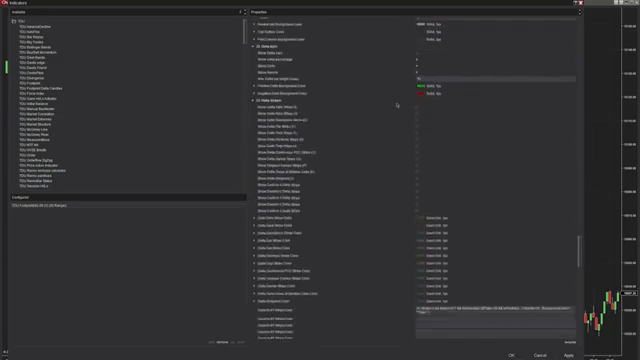
{"action": "scroll", "coordinate": [397, 104], "scroll_direction": "down", "scroll_amount": 2}
{"action": "scroll", "coordinate": [397, 104], "scroll_direction": "down", "scroll_amount": 2}
{"action": "scroll", "coordinate": [397, 104], "scroll_direction": "down", "scroll_amount": 2}
{"action": "scroll", "coordinate": [397, 104], "scroll_direction": "down", "scroll_amount": 2}
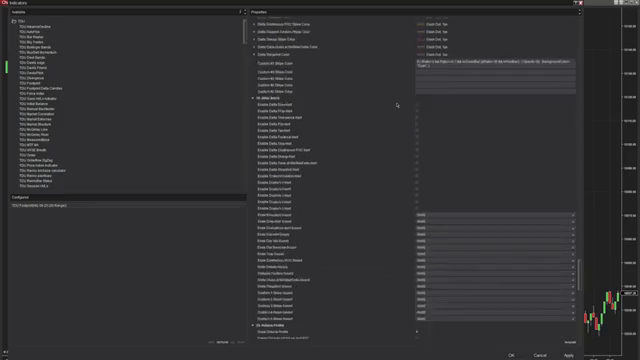
{"action": "scroll", "coordinate": [397, 104], "scroll_direction": "down", "scroll_amount": 2}
{"action": "scroll", "coordinate": [435, 92], "scroll_direction": "down", "scroll_amount": 2}
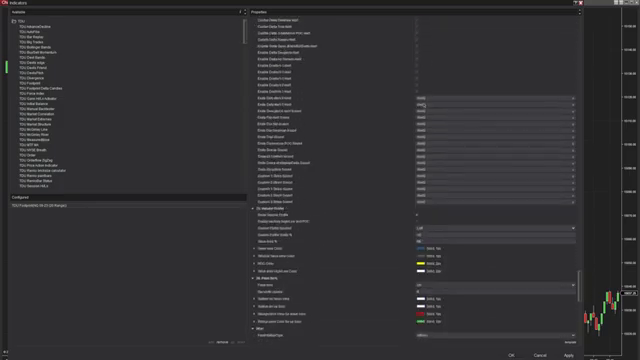
{"action": "scroll", "coordinate": [425, 150], "scroll_direction": "down", "scroll_amount": 1}
{"action": "scroll", "coordinate": [405, 212], "scroll_direction": "down", "scroll_amount": 2}
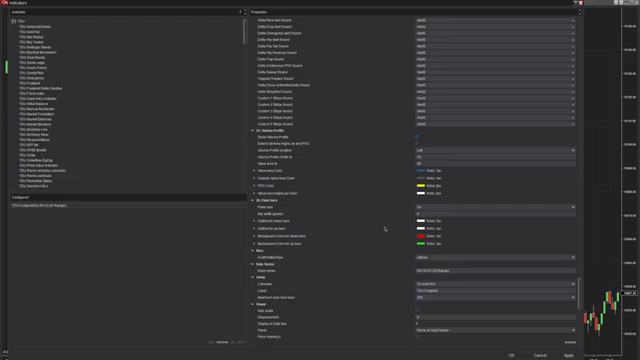
Outline down bars in Red and set up-bar outline and background to Cyan
{"action": "left_click", "coordinate": [255, 220]}
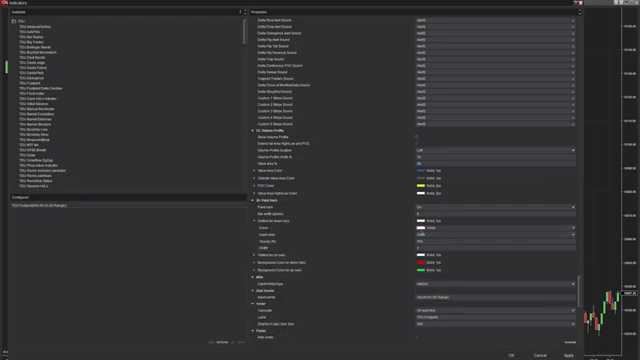
{"action": "left_click", "coordinate": [480, 228]}
{"action": "left_click", "coordinate": [441, 20]}
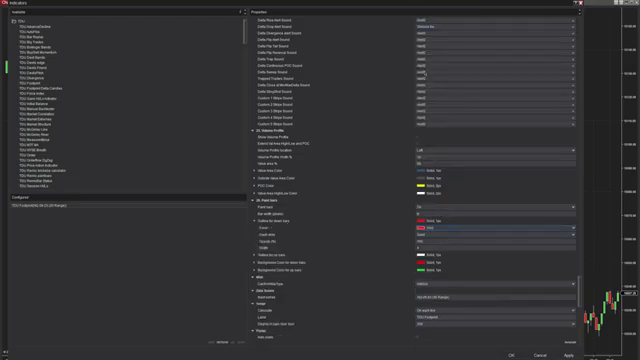
{"action": "left_click", "coordinate": [280, 254]}
{"action": "left_click", "coordinate": [485, 262]}
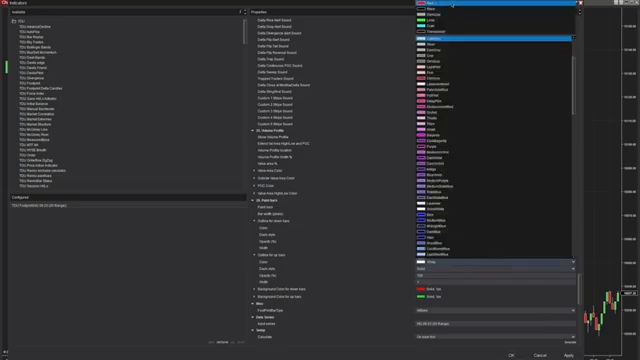
{"action": "left_click", "coordinate": [445, 38]}
{"action": "scroll", "coordinate": [311, 263], "scroll_direction": "down", "scroll_amount": 2}
{"action": "left_click", "coordinate": [266, 231]}
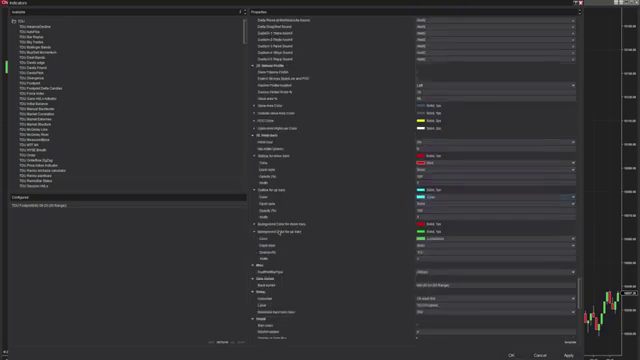
{"action": "left_click", "coordinate": [461, 240]}
{"action": "left_click", "coordinate": [445, 38]}
{"action": "scroll", "coordinate": [340, 175], "scroll_direction": "down", "scroll_amount": 2}
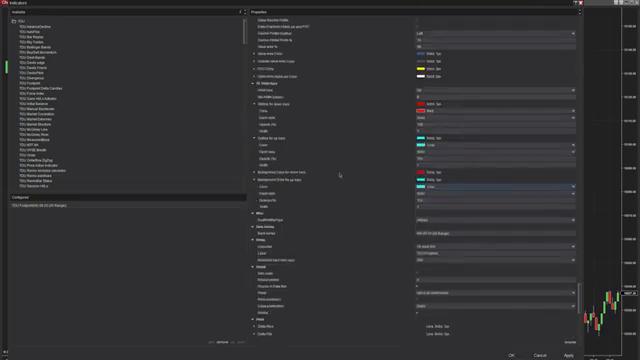
{"action": "scroll", "coordinate": [339, 175], "scroll_direction": "down", "scroll_amount": 2}
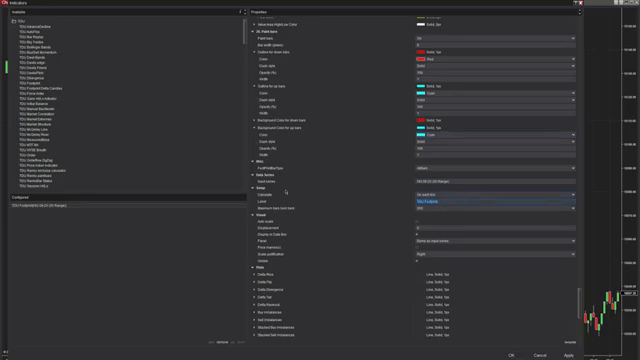
Clear the TDU Footprint label text and apply the indicator settings to the chart
{"action": "key", "text": "BackSpace"}
{"action": "scroll", "coordinate": [286, 191], "scroll_direction": "down", "scroll_amount": 1}
{"action": "scroll", "coordinate": [286, 191], "scroll_direction": "down", "scroll_amount": 5}
{"action": "scroll", "coordinate": [286, 191], "scroll_direction": "down", "scroll_amount": 2}
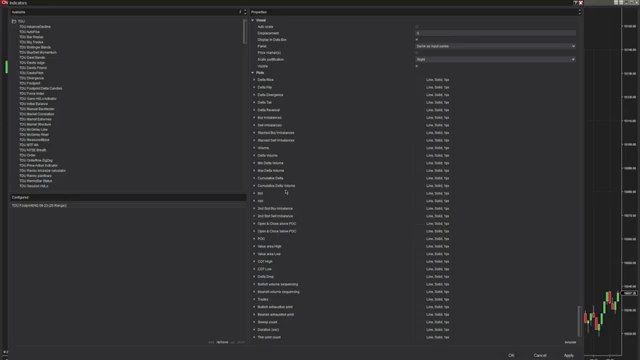
{"action": "left_click", "coordinate": [566, 354]}
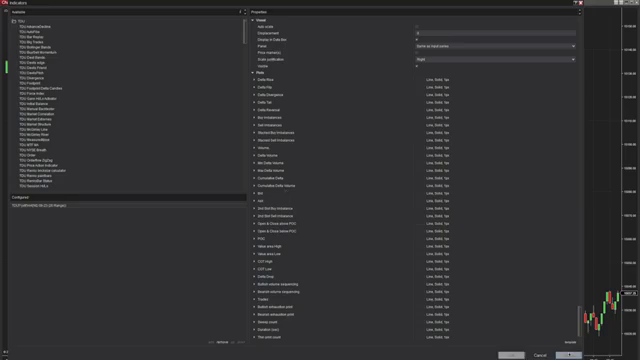
Set the chart panel's lower and upper margins to 10 and apply them
{"action": "key", "text": "Return"}
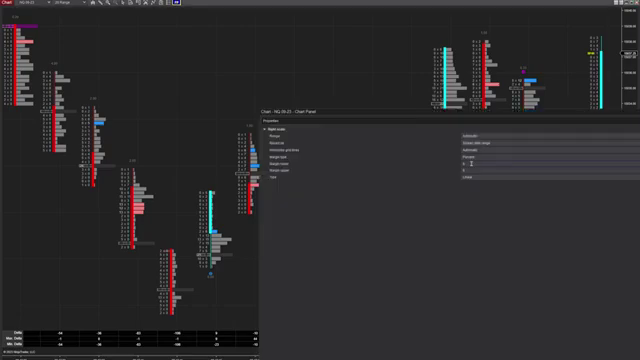
{"action": "left_click", "coordinate": [471, 162]}
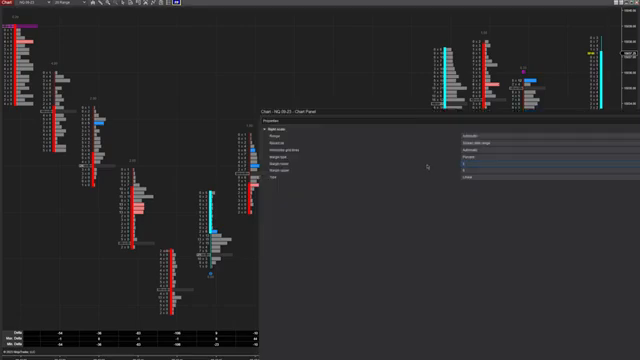
{"action": "type", "text": "10"}
{"action": "key", "text": "Tab"}
{"action": "key", "text": "Return"}
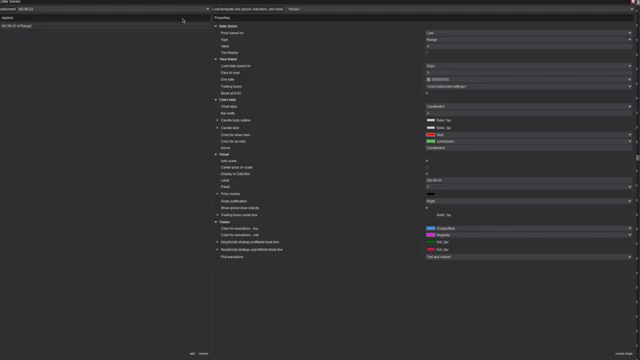
Set the bar period to 5 minutes with executions not plotted and apply the data series
{"action": "left_click", "coordinate": [440, 45]}
{"action": "left_click", "coordinate": [433, 257]}
{"action": "left_click", "coordinate": [438, 270]}
{"action": "left_click", "coordinate": [612, 353]}
Add TDU Volume Profile with a custom session profile, changed colour mode and smoothing on
{"action": "right_click", "coordinate": [460, 68]}
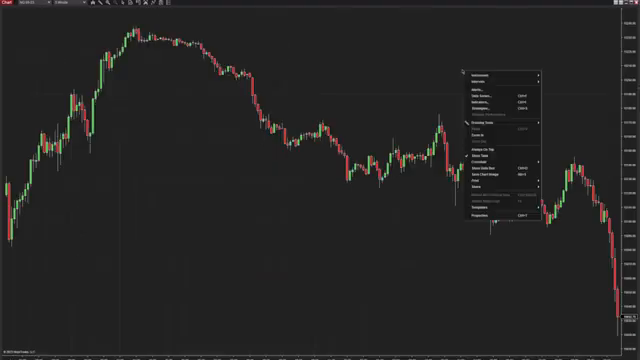
{"action": "left_click", "coordinate": [468, 102]}
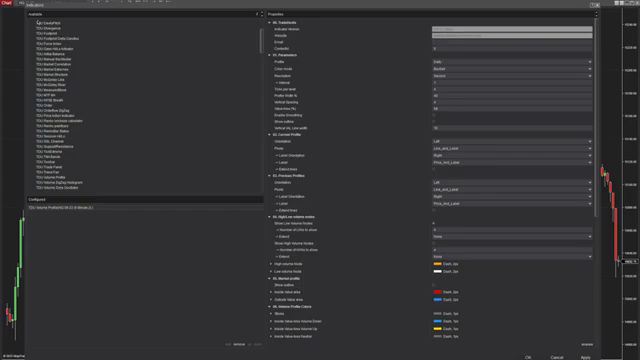
{"action": "left_click", "coordinate": [497, 62]}
{"action": "left_click", "coordinate": [450, 73]}
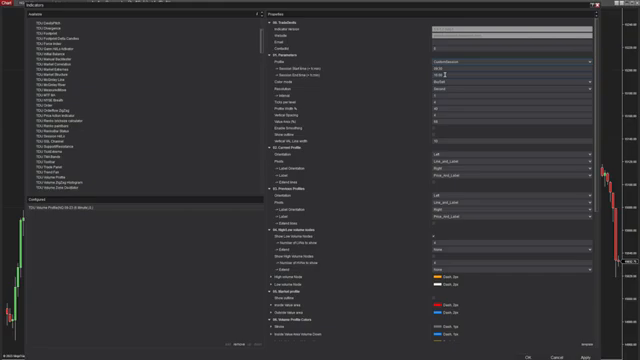
{"action": "left_click", "coordinate": [450, 81]}
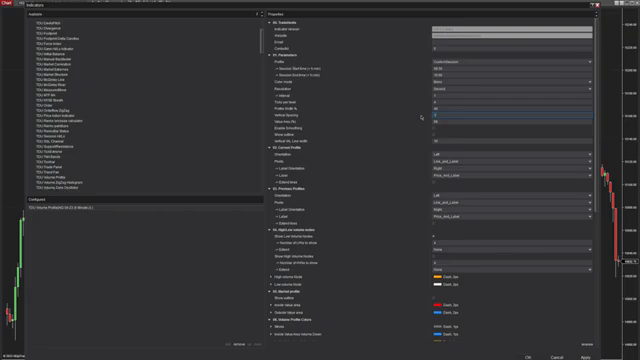
{"action": "left_click", "coordinate": [432, 128]}
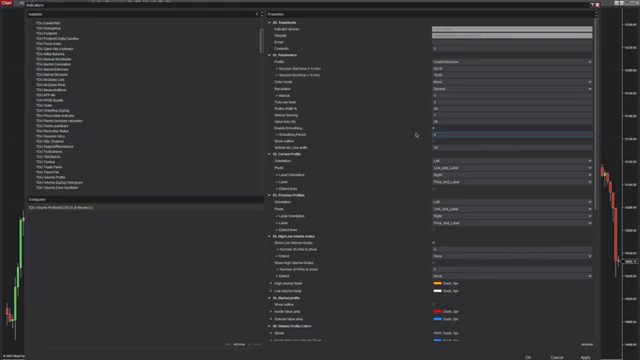
Orient the current profile Right with price labels set to None
{"action": "left_click", "coordinate": [440, 160]}
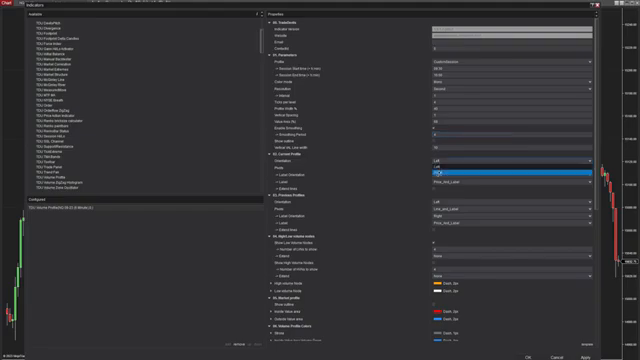
{"action": "left_click", "coordinate": [437, 173]}
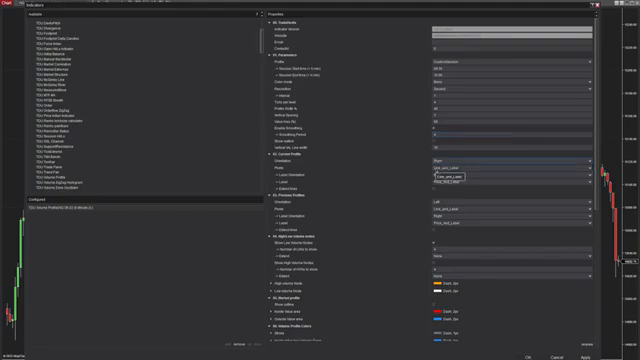
{"action": "left_click", "coordinate": [440, 168]}
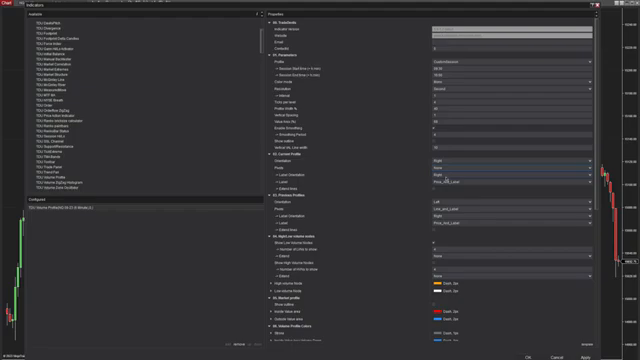
{"action": "scroll", "coordinate": [381, 180], "scroll_direction": "down", "scroll_amount": 1}
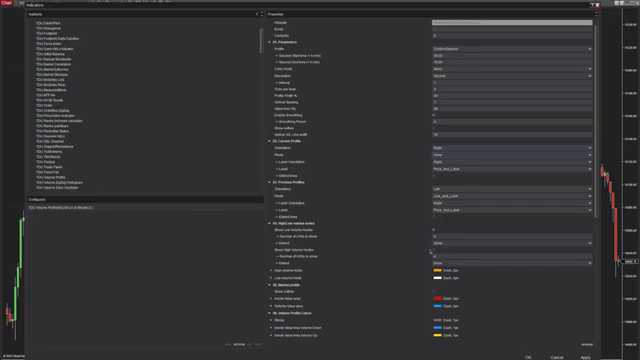
{"action": "scroll", "coordinate": [391, 254], "scroll_direction": "down", "scroll_amount": 2}
{"action": "scroll", "coordinate": [391, 254], "scroll_direction": "down", "scroll_amount": 3}
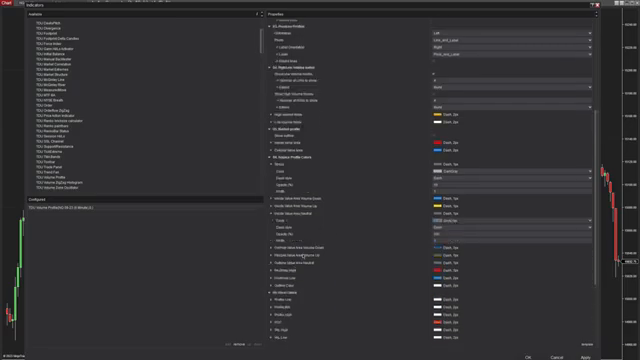
{"action": "left_click", "coordinate": [300, 262]}
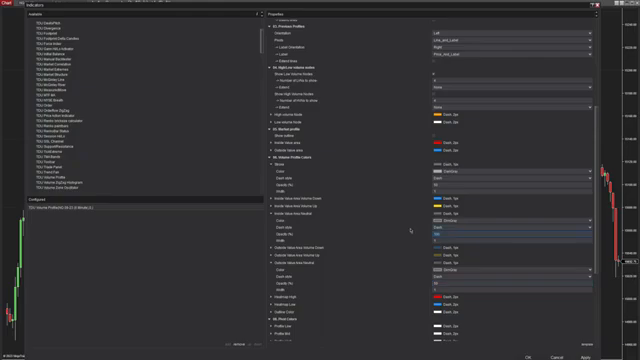
{"action": "scroll", "coordinate": [410, 230], "scroll_direction": "up", "scroll_amount": 4}
{"action": "scroll", "coordinate": [425, 232], "scroll_direction": "up", "scroll_amount": 4}
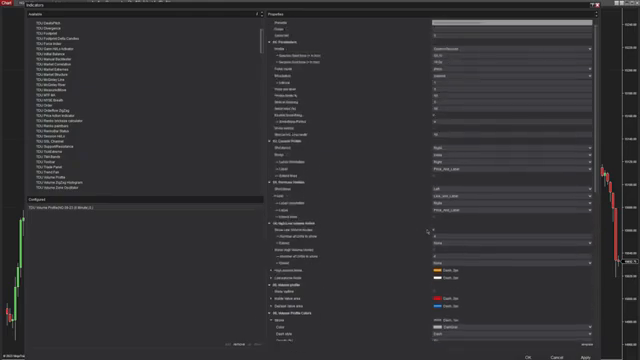
{"action": "scroll", "coordinate": [41, 78], "scroll_direction": "up", "scroll_amount": 3}
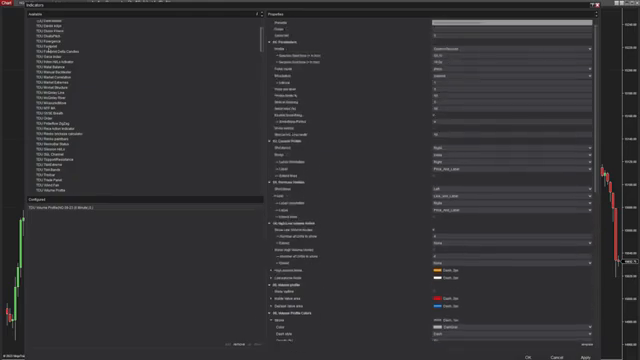
{"action": "scroll", "coordinate": [41, 48], "scroll_direction": "up", "scroll_amount": 3}
{"action": "scroll", "coordinate": [40, 40], "scroll_direction": "up", "scroll_amount": 3}
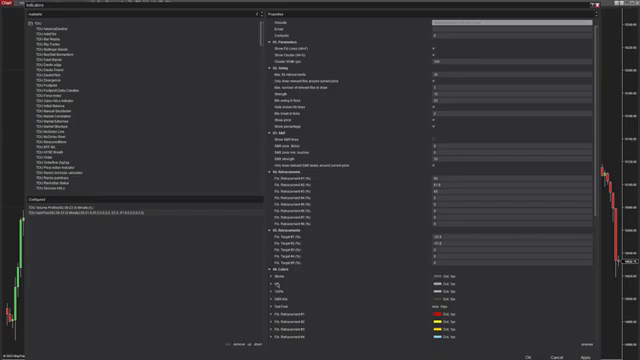
Set the Auto Fibs Stroke colour to Transparent in the Colors settings
{"action": "left_click", "coordinate": [272, 286]}
{"action": "left_click", "coordinate": [484, 292]}
{"action": "left_click", "coordinate": [465, 3]}
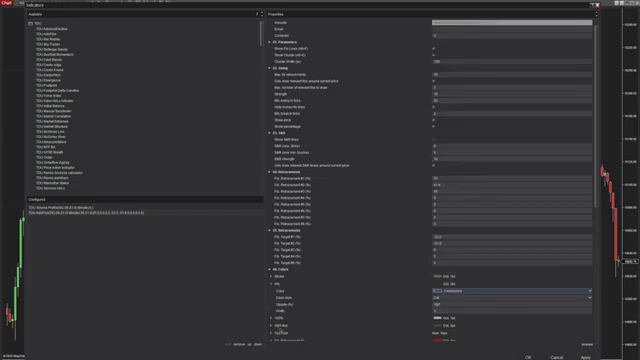
{"action": "left_click", "coordinate": [470, 285]}
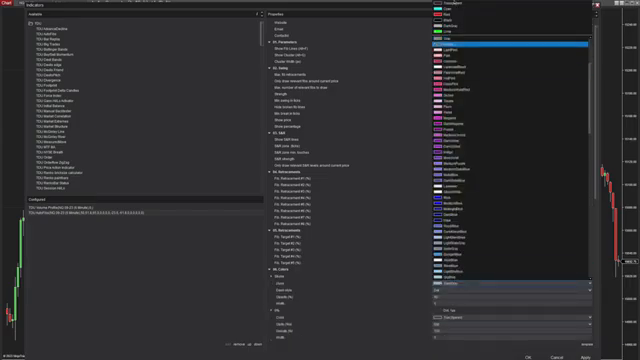
{"action": "left_click", "coordinate": [454, 3]}
{"action": "scroll", "coordinate": [315, 270], "scroll_direction": "down", "scroll_amount": 2}
Expand the Fib colour settings and bring up its colour choices
{"action": "left_click", "coordinate": [274, 293]}
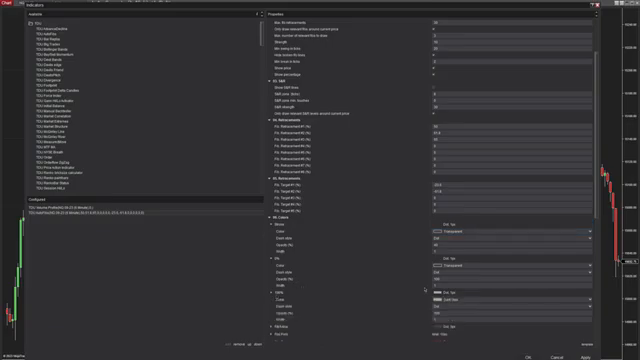
{"action": "left_click", "coordinate": [462, 296]}
Set the Fib colour and apply TDU AutoFibs so fib levels overlay the volume profile
{"action": "left_click", "coordinate": [458, 270]}
{"action": "left_click", "coordinate": [528, 356]}
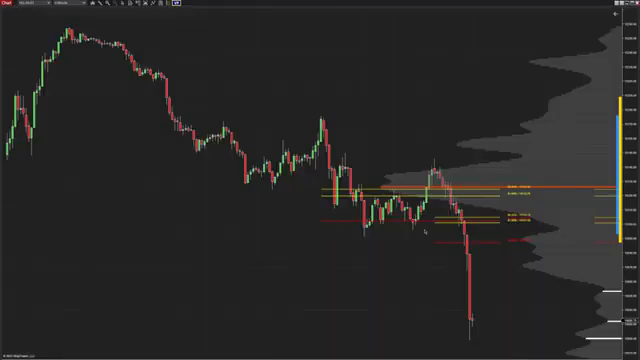